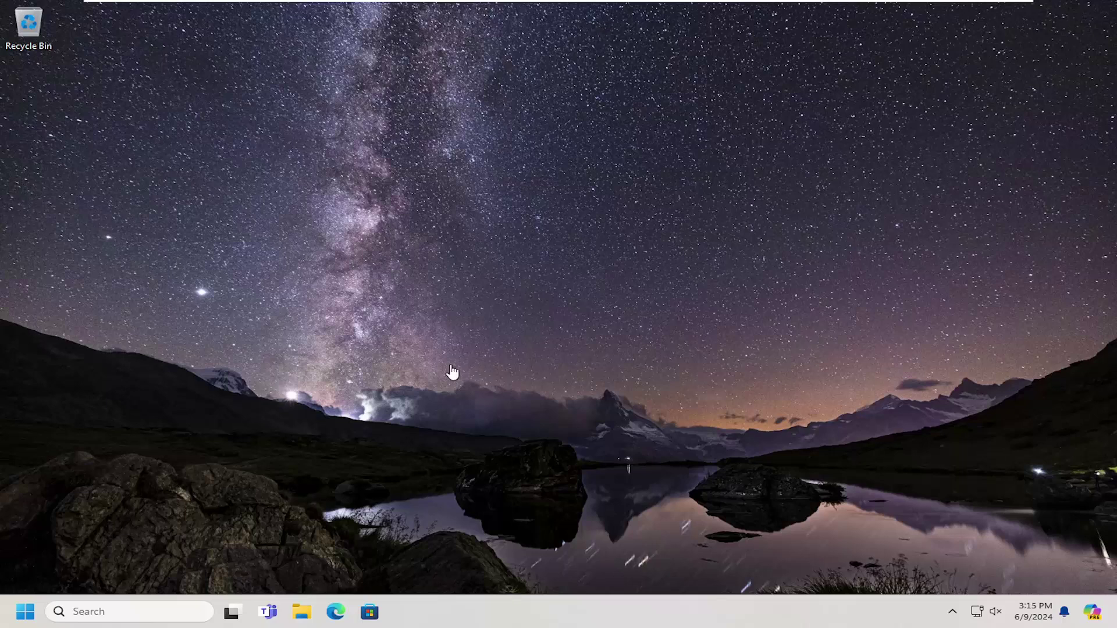
Launch Control Panel from Start search, keep Category view, and enter Hardware and Sound
{"action": "left_click", "coordinate": [27, 611]}
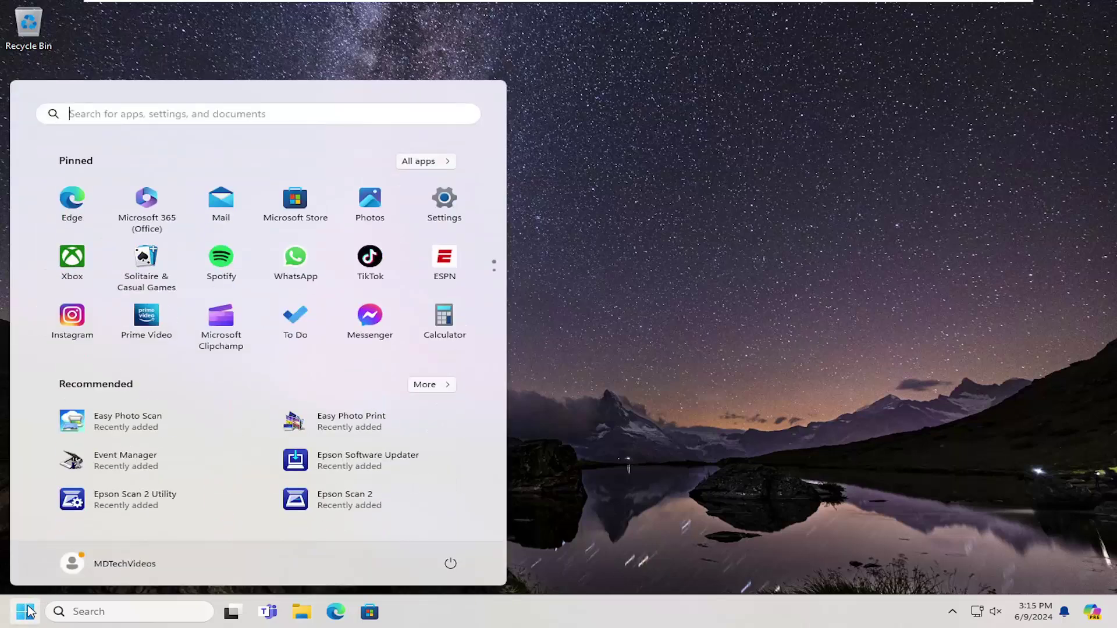
{"action": "type", "text": "contr"}
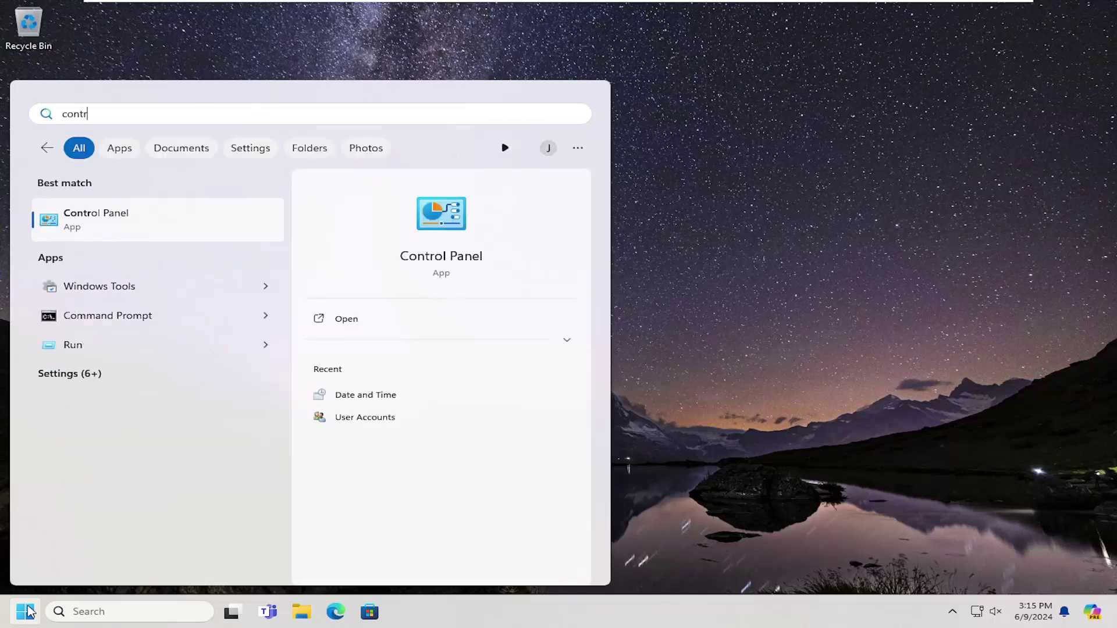
{"action": "type", "text": "ol panel"}
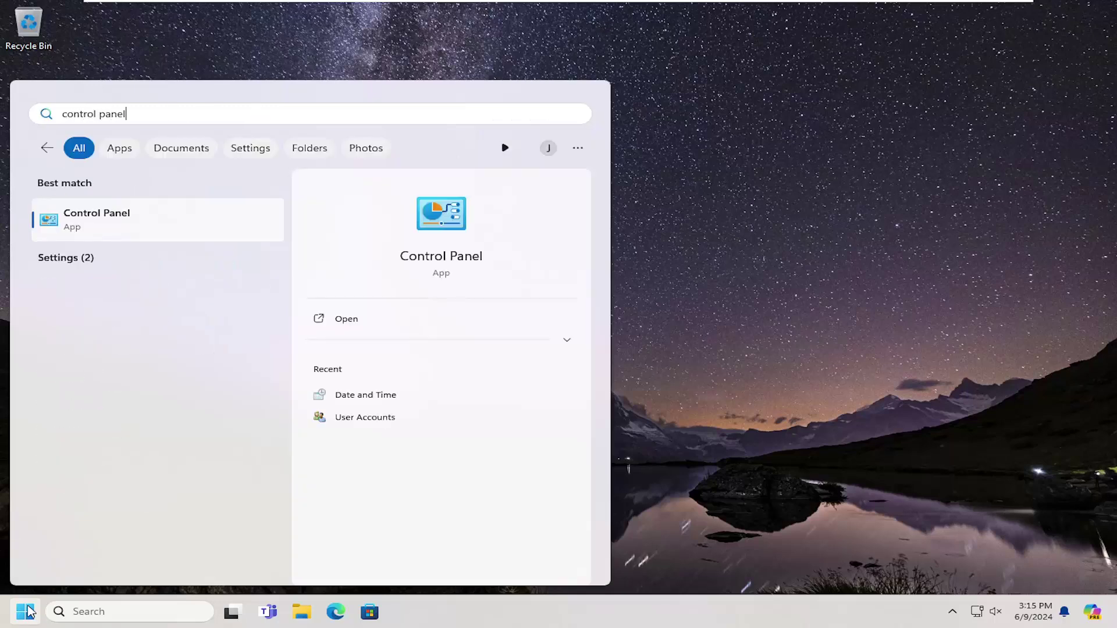
{"action": "left_click", "coordinate": [118, 221]}
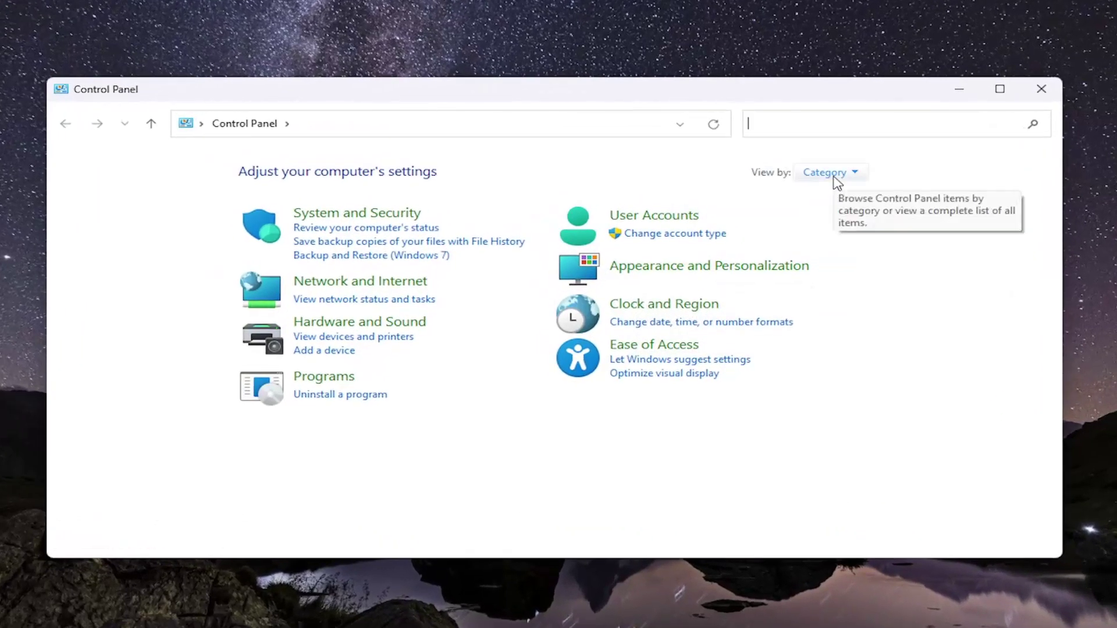
{"action": "left_click", "coordinate": [836, 175]}
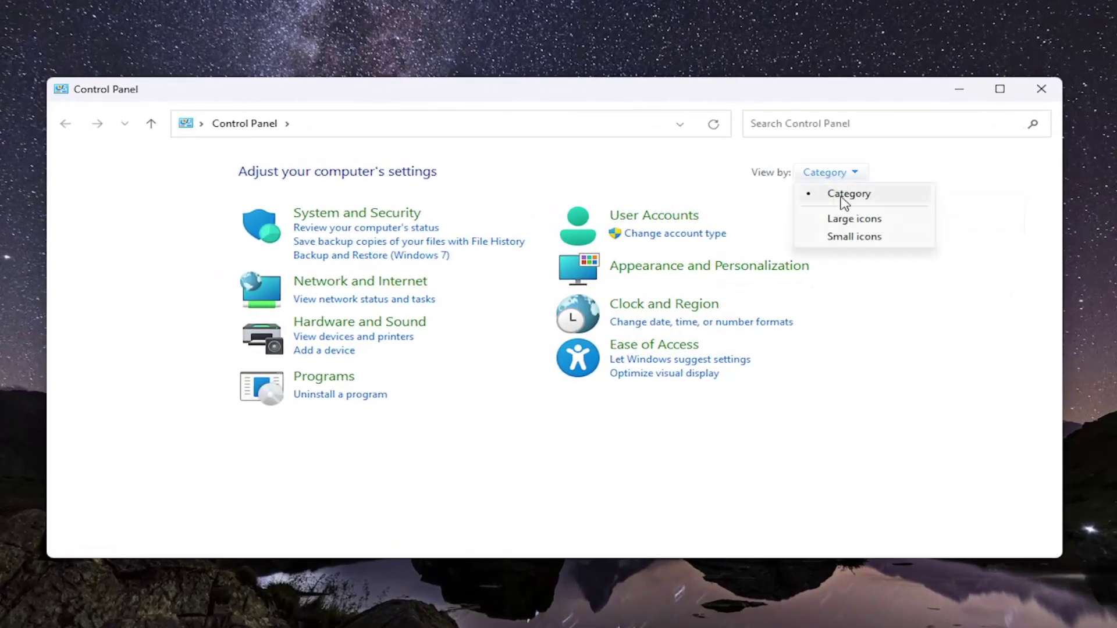
{"action": "left_click", "coordinate": [844, 203]}
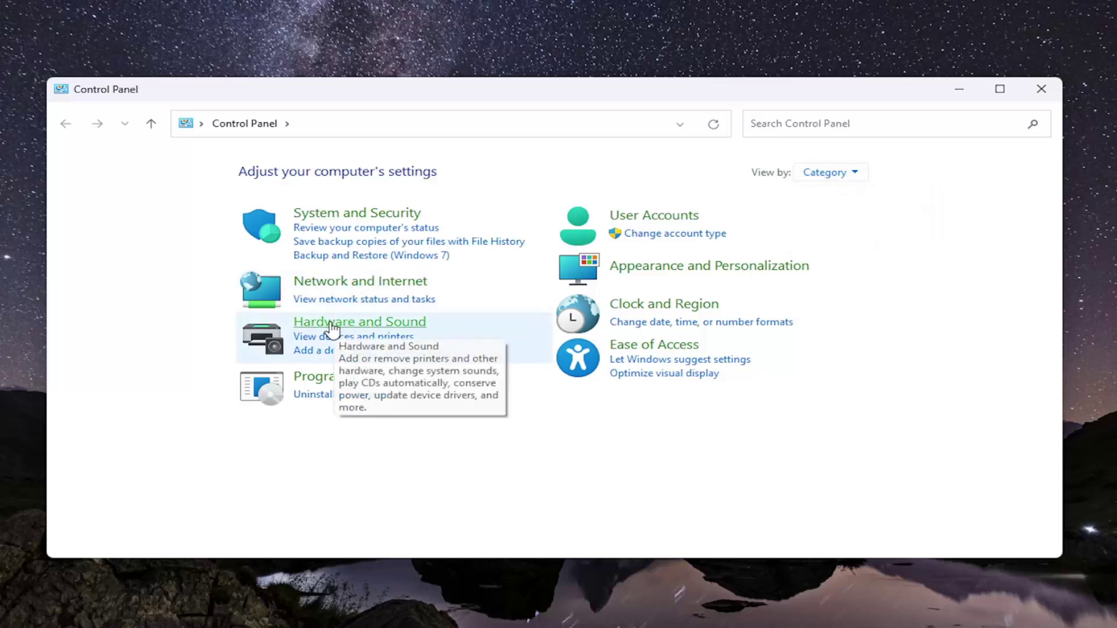
{"action": "left_click", "coordinate": [365, 326]}
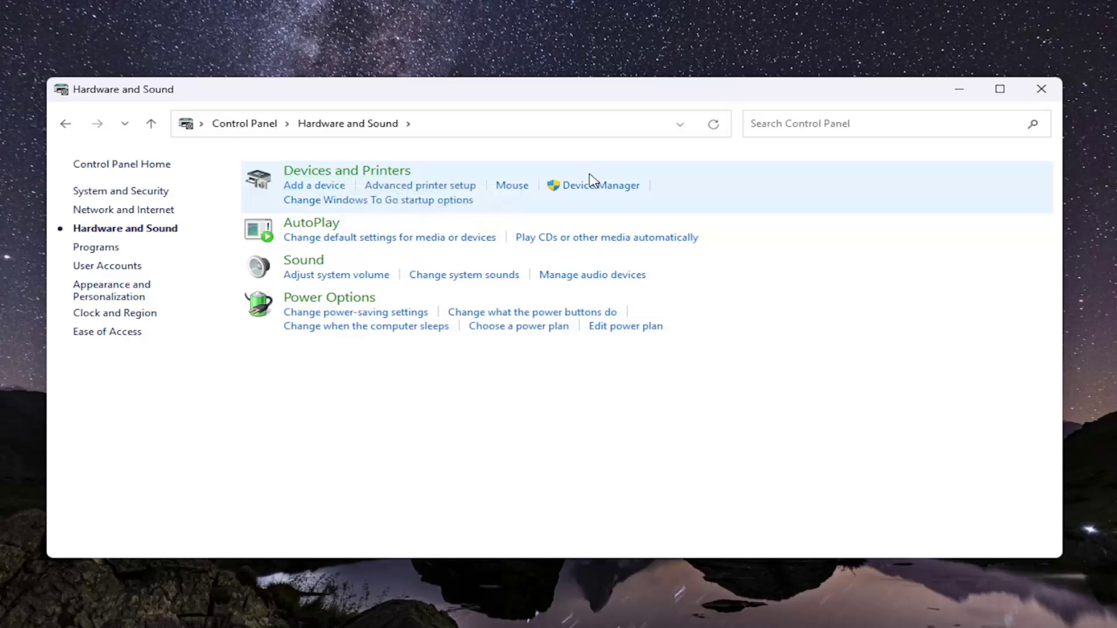
Go to Printers & scanners and open the HP LaserJet Professional P1102 page
{"action": "left_click", "coordinate": [420, 188]}
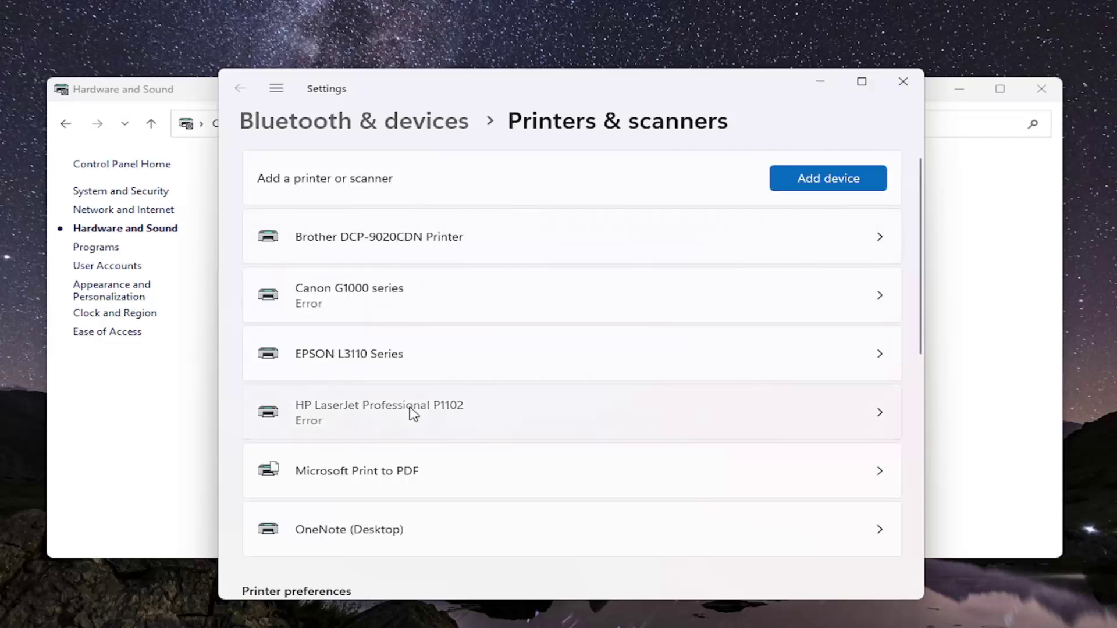
{"action": "left_click", "coordinate": [413, 410]}
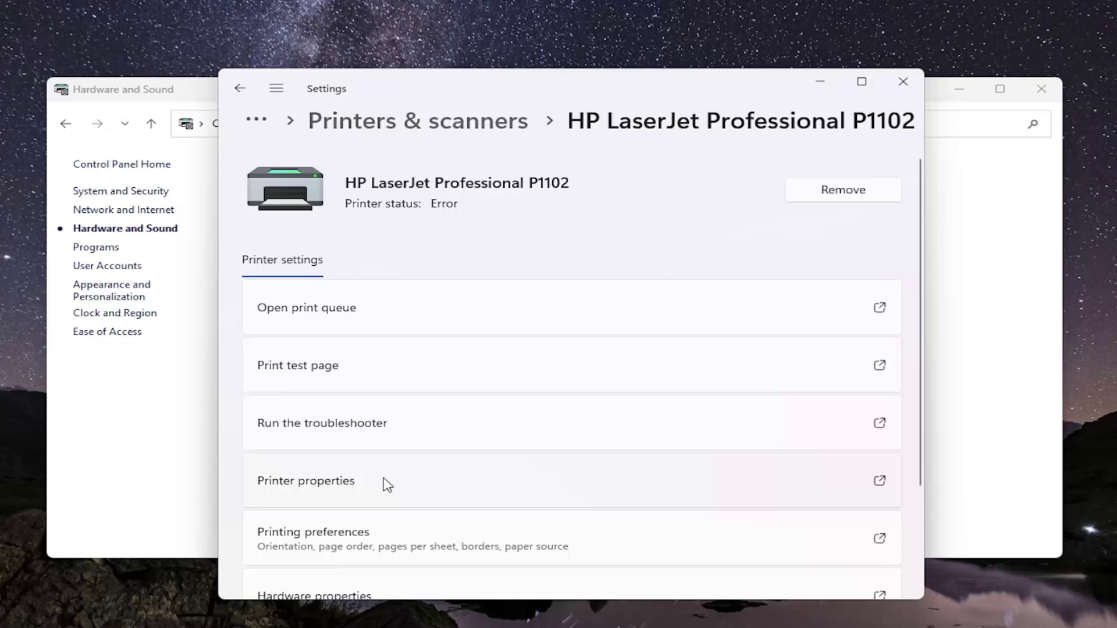
Enable 'Print All Text as Black' on the P1102 preferences' Advanced tab, then apply and confirm
{"action": "left_click", "coordinate": [358, 545]}
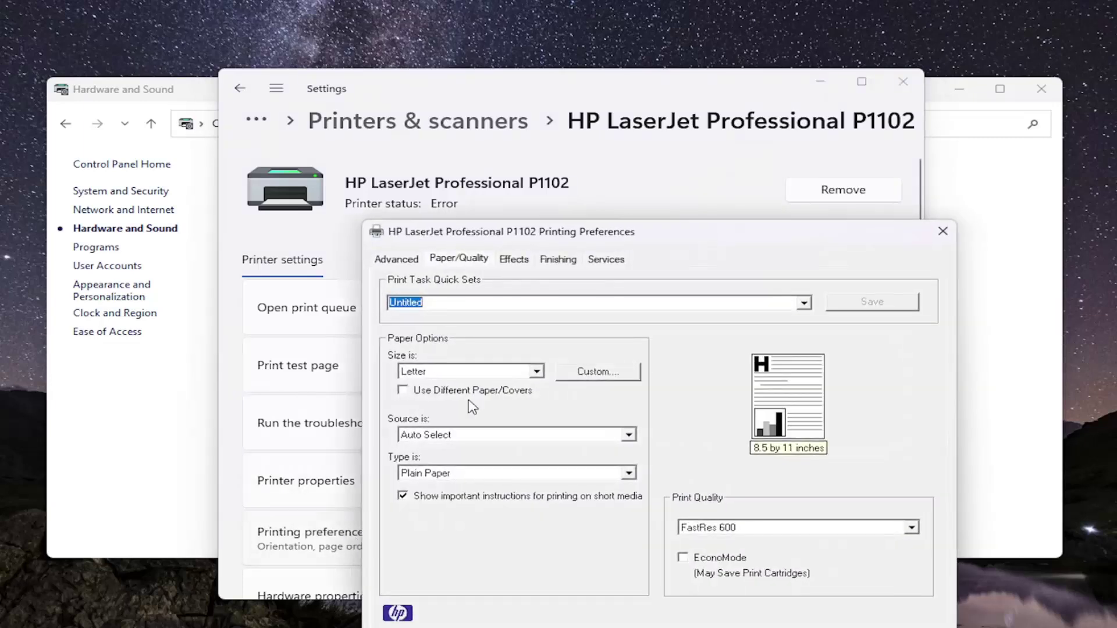
{"action": "left_click_drag", "start_coordinate": [616, 245], "coordinate": [545, 144]}
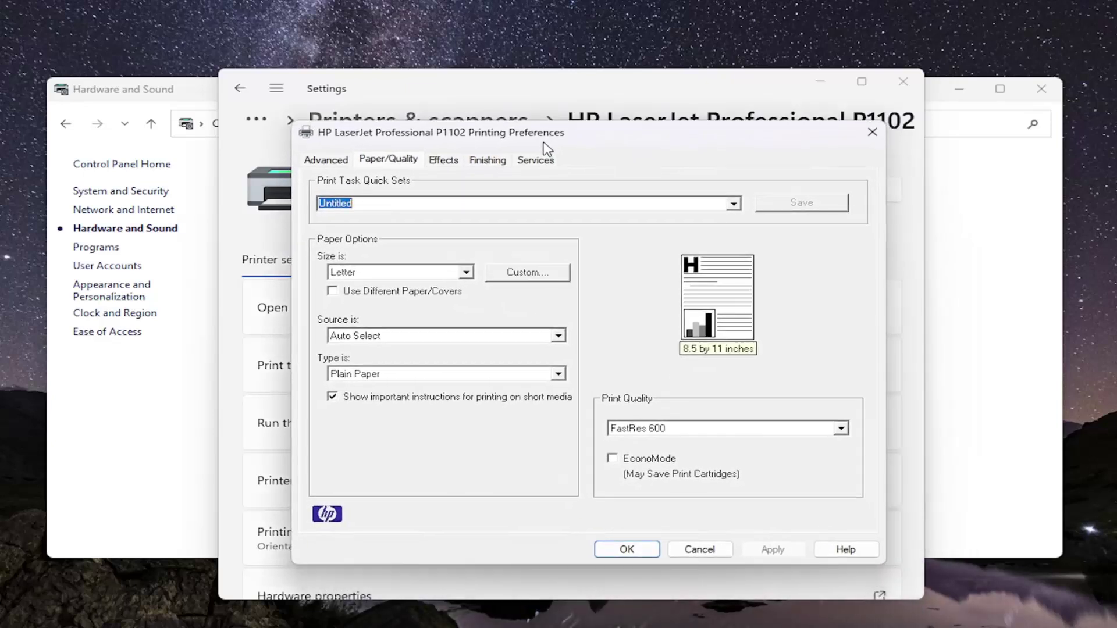
{"action": "left_click", "coordinate": [327, 162]}
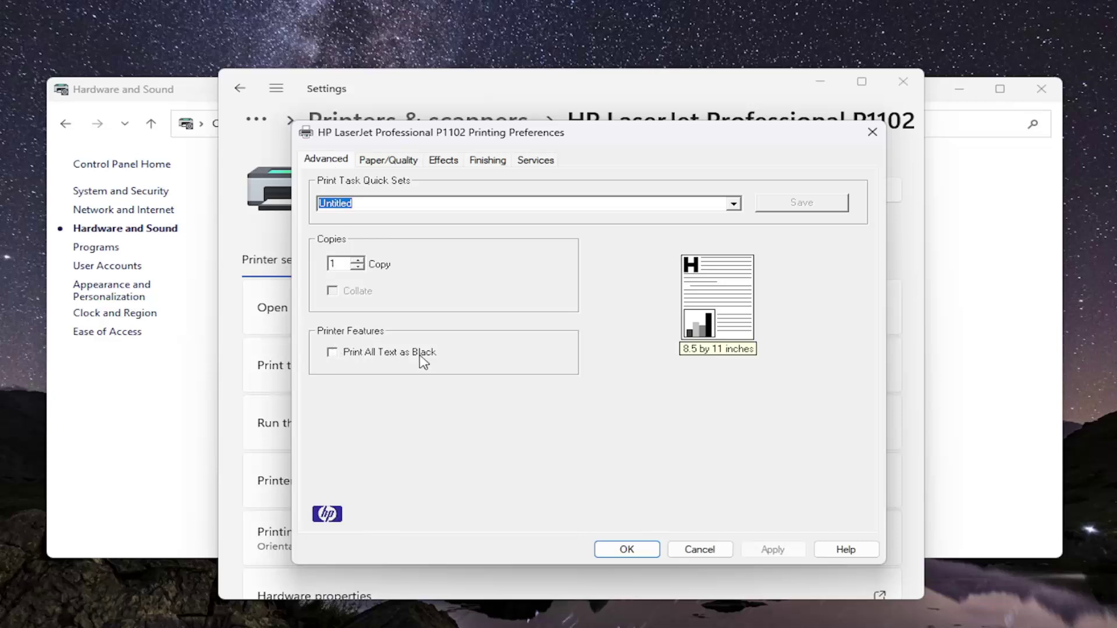
{"action": "left_click", "coordinate": [382, 353]}
{"action": "left_click", "coordinate": [790, 556]}
{"action": "left_click", "coordinate": [626, 549]}
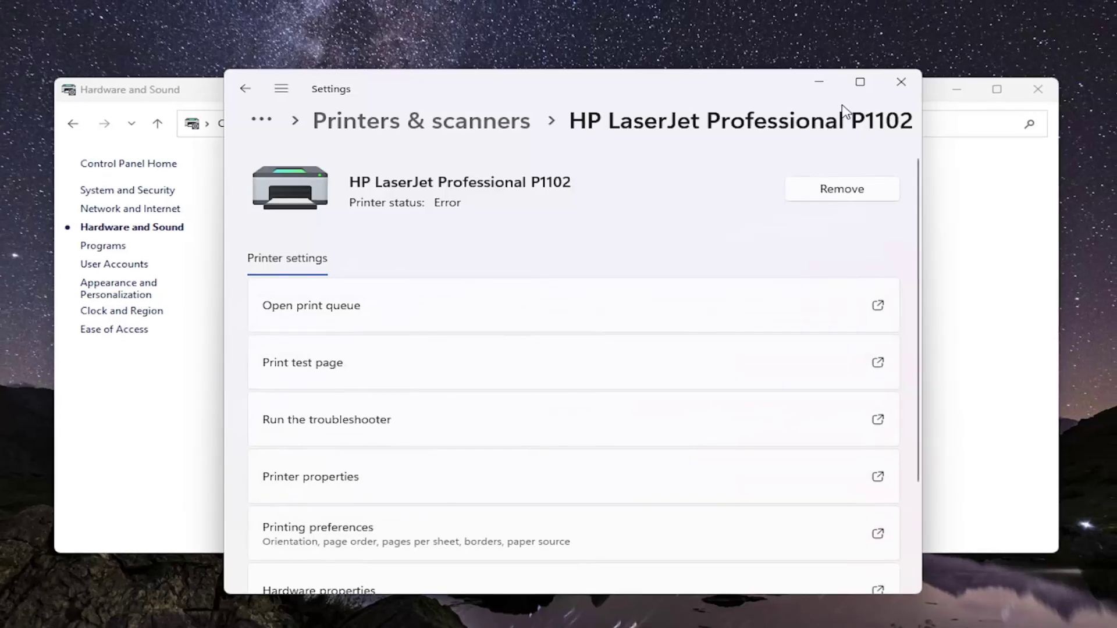
Close the P1102 Settings window to reveal Control Panel's Hardware and Sound page
{"action": "left_click", "coordinate": [877, 88]}
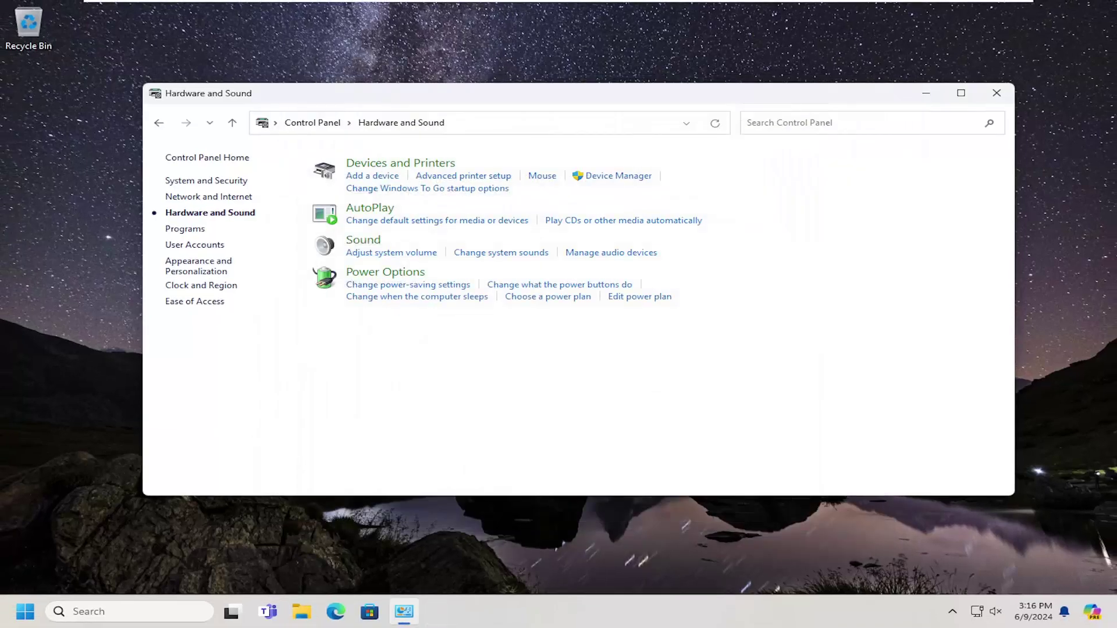